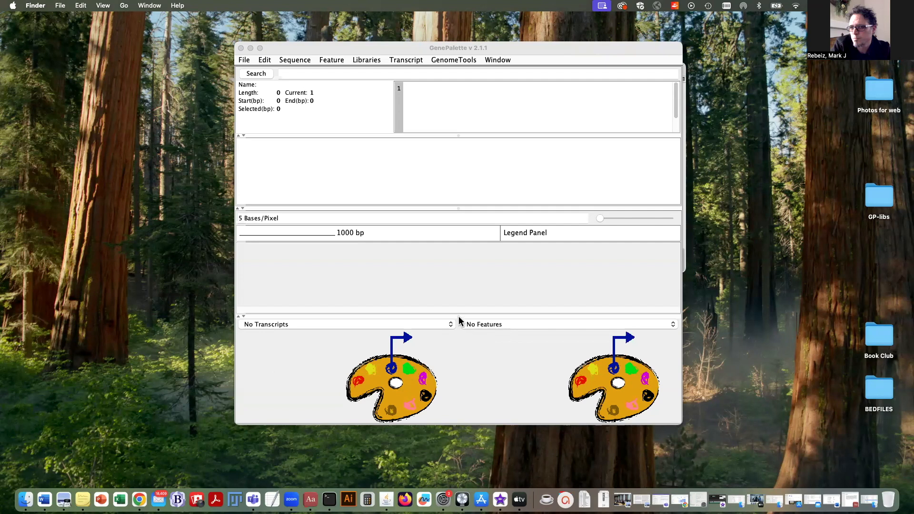
Rebalance the heights of the sequence text, markup, graphical and detail panes by moving their dividers
left_click_drag(462, 314, 464, 116)
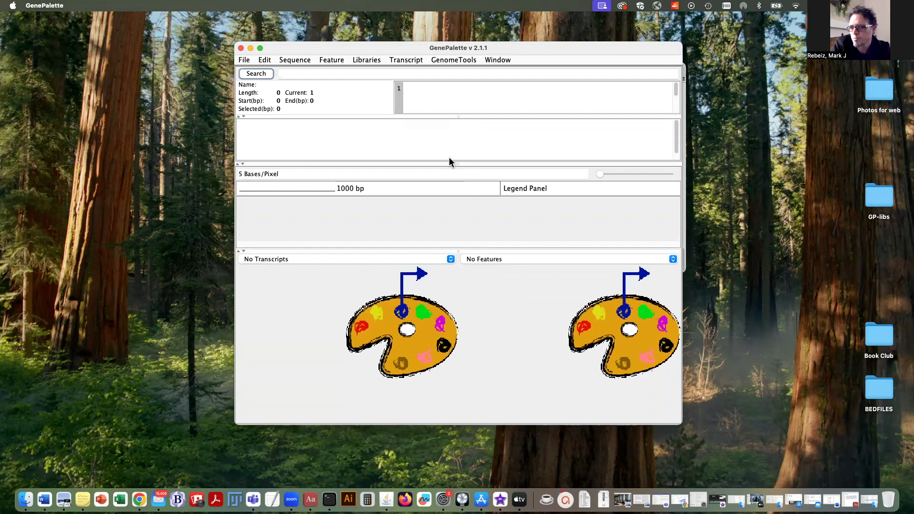
left_click_drag(456, 163, 455, 201)
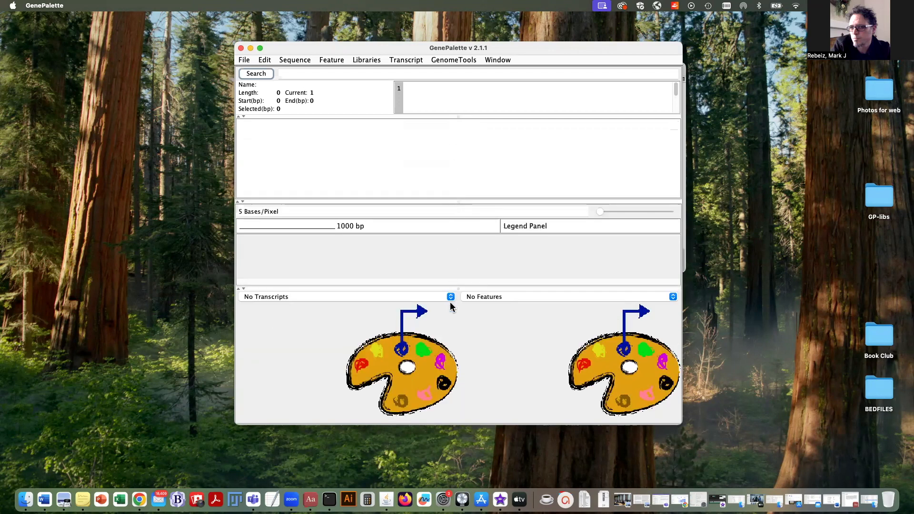
left_click_drag(459, 294, 461, 320)
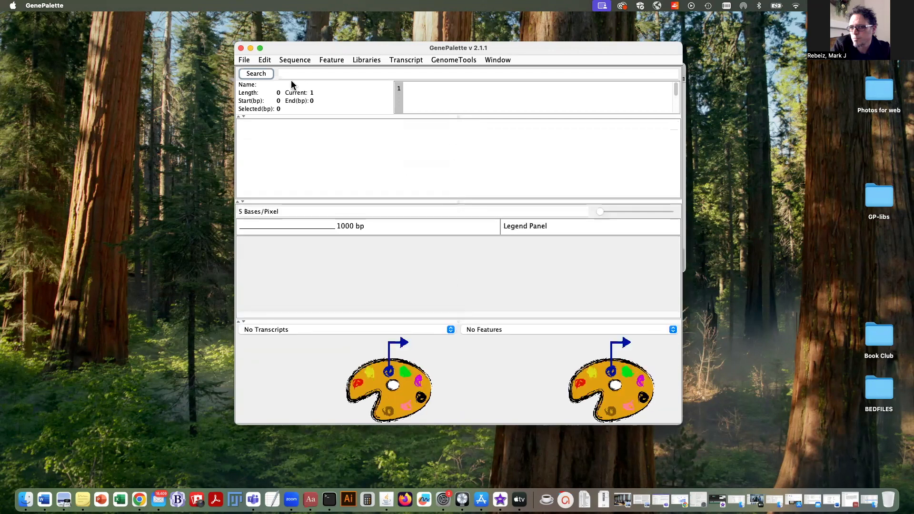
Open the sequence file hlhmgamma from the Sequences folder
left_click(243, 61)
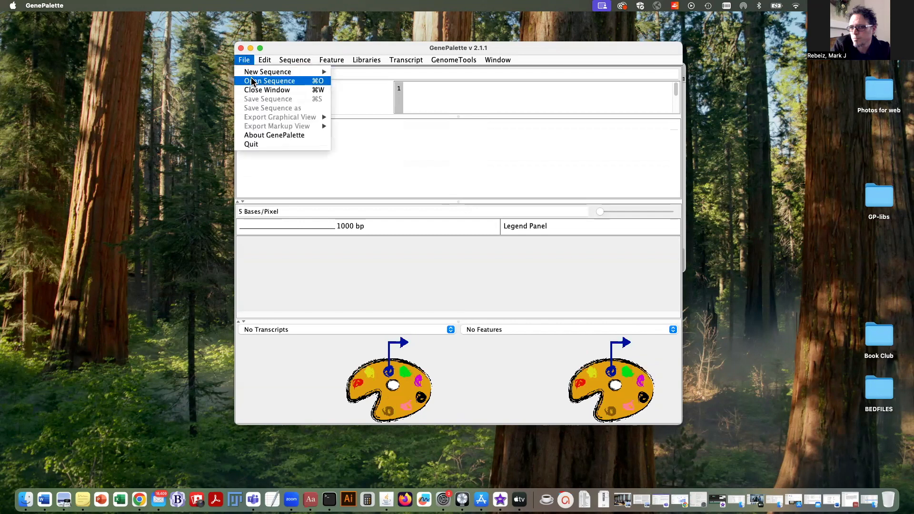
left_click(252, 82)
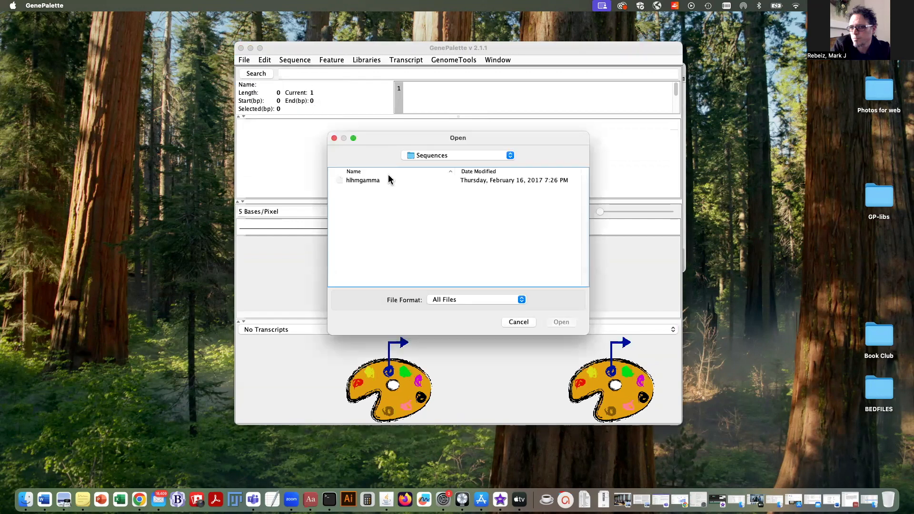
left_click(357, 180)
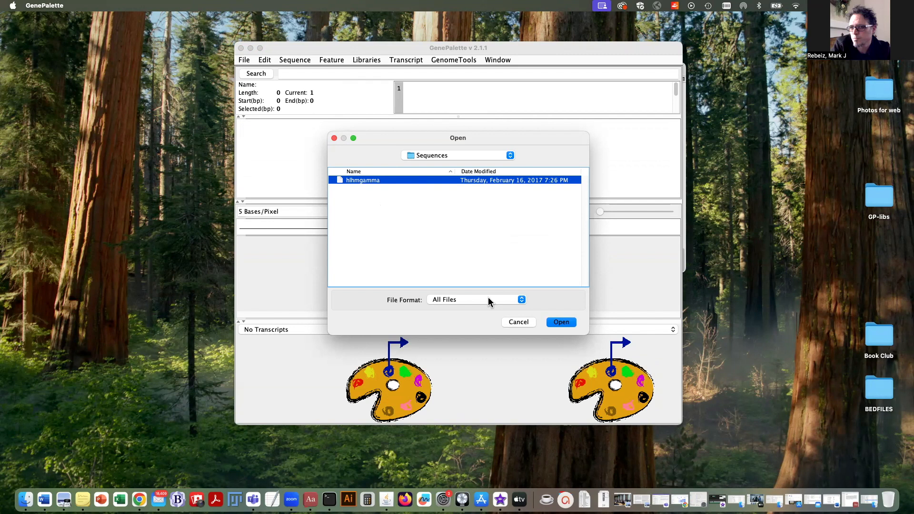
left_click(566, 326)
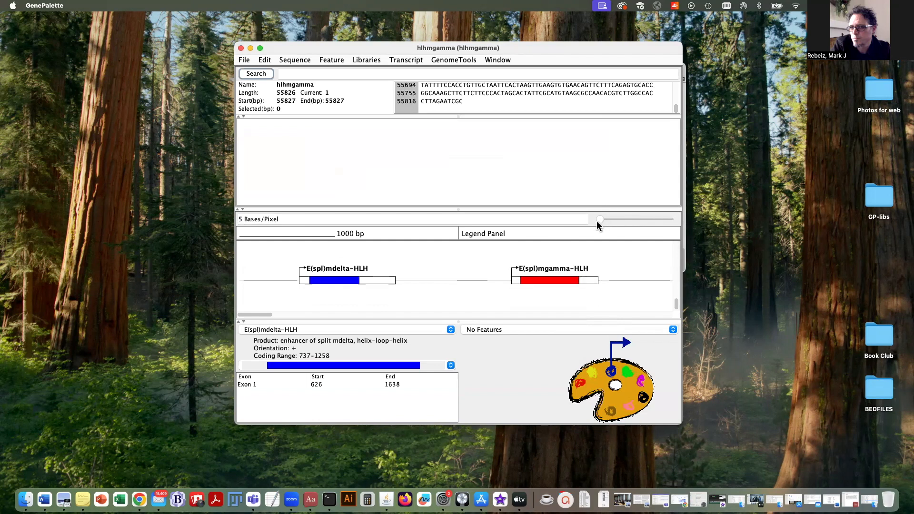
Enlarge the sequence text pane and select stretches of bases there, extending from upstream of E(spl)m7-HLH into its coding region
left_click_drag(255, 314, 434, 306)
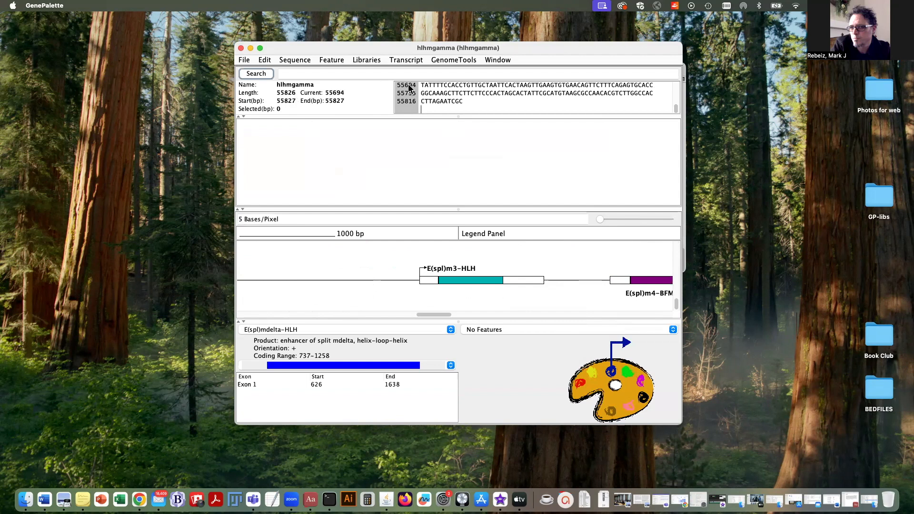
scroll(504, 104, "up", 10)
scroll(504, 105, "up", 12)
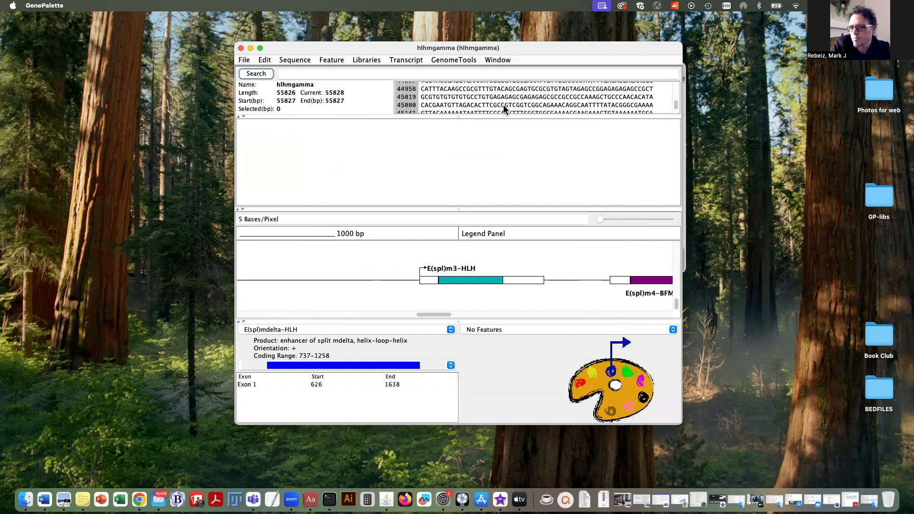
left_click_drag(456, 117, 459, 147)
left_click_drag(428, 104, 498, 141)
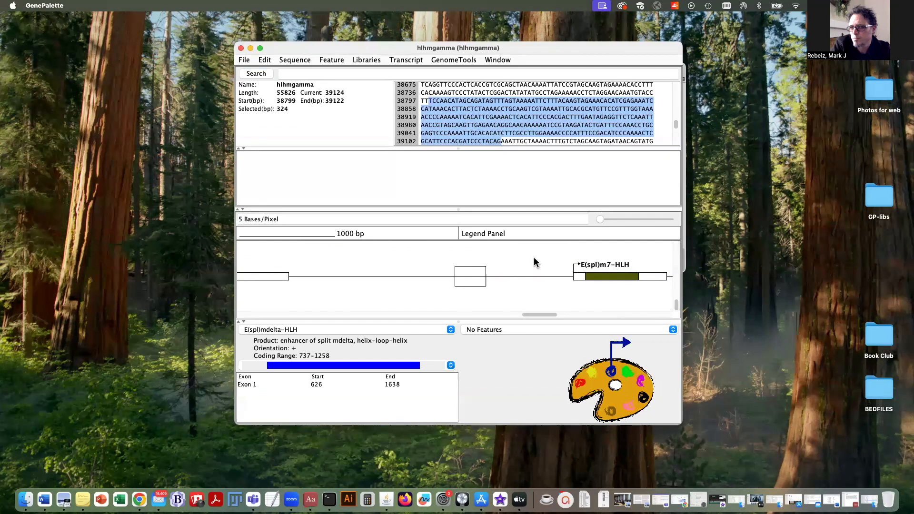
left_click_drag(516, 108, 538, 134)
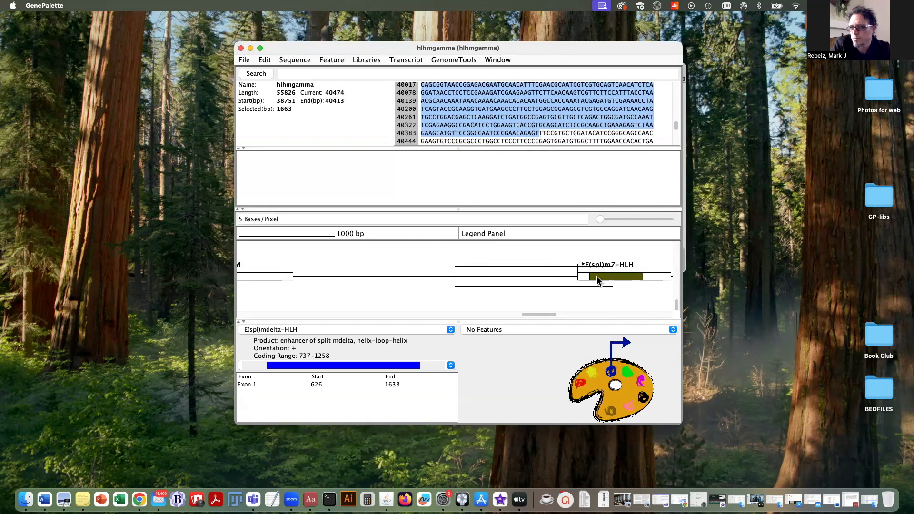
Select two stretches of about 561 and 283 bp in the sequence text to locate them within the gro gene
scroll(606, 114, "down", 3)
scroll(605, 112, "down", 20)
left_click_drag(483, 111, 529, 154)
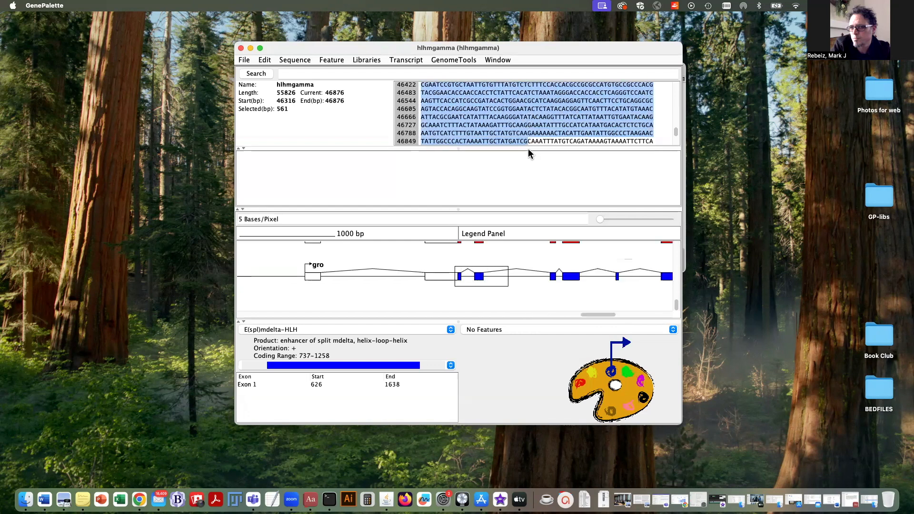
scroll(605, 136, "down", 15)
left_click_drag(630, 138, 481, 106)
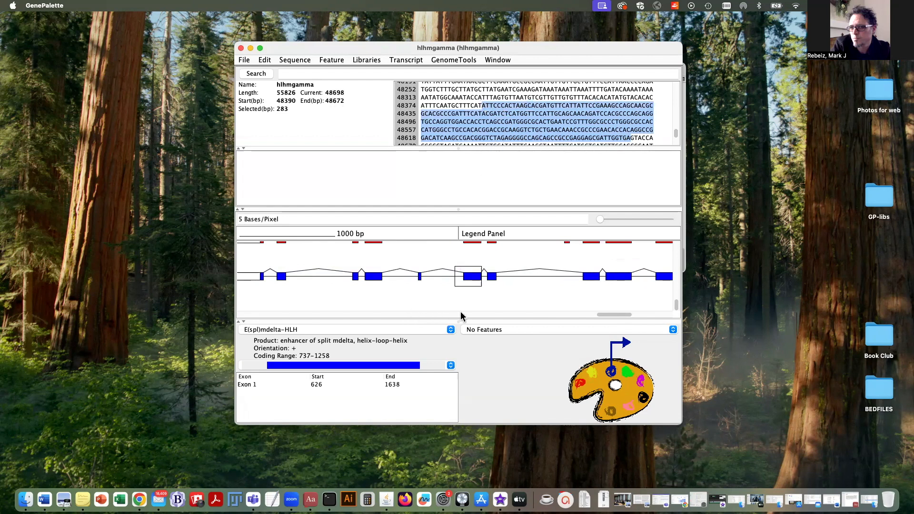
On the gene map, select the E(spl)m7-HLH coding region, then a region of about 756 bp between E(spl)m7-HLH and E(spl)m8-HLH
left_click_drag(622, 315, 569, 327)
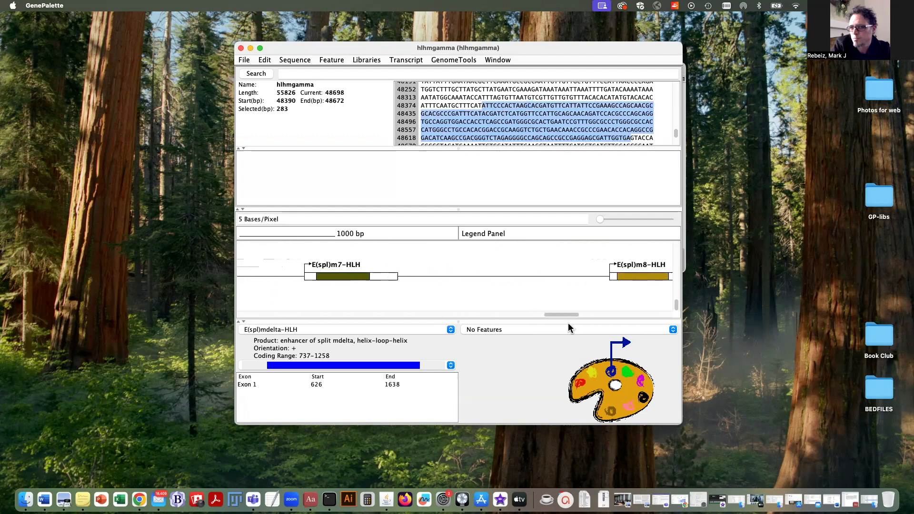
left_click(360, 276)
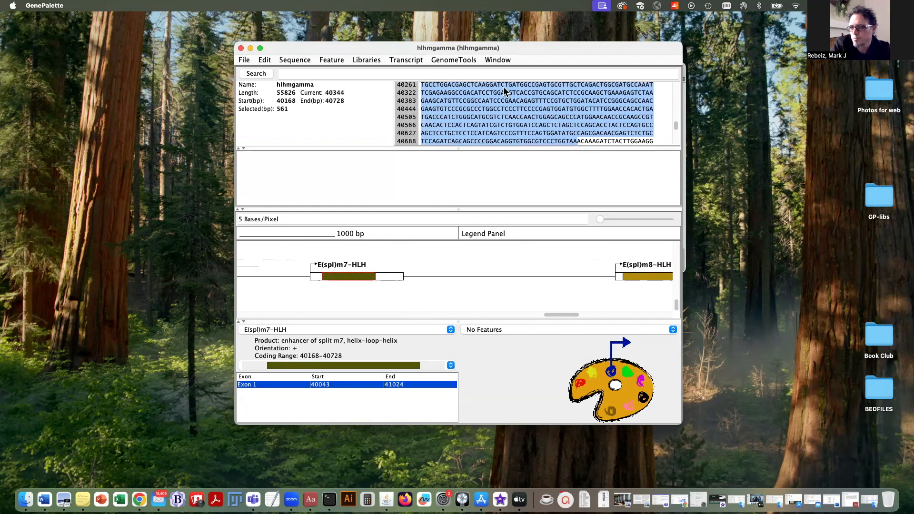
left_click_drag(446, 278, 518, 288)
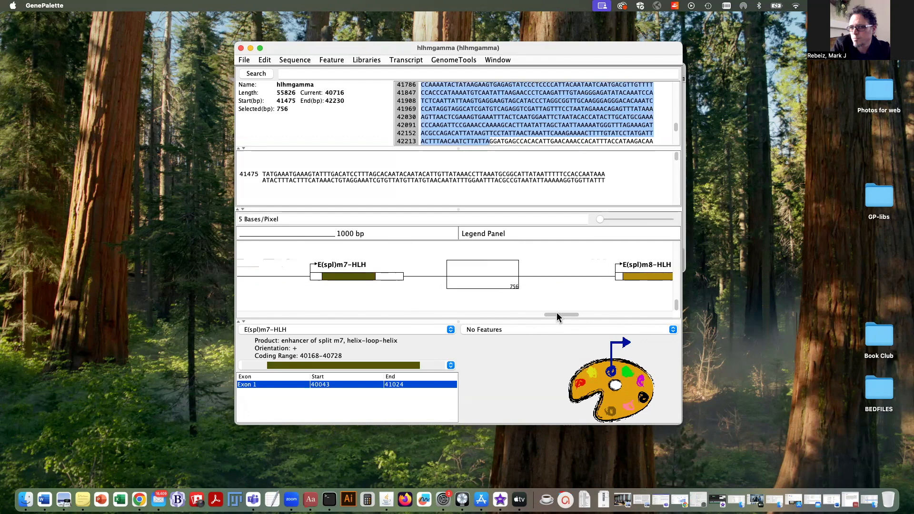
Select about 161 bp around a short gro intron on the map and enlarge the markup pane to show its whole sequence
left_click_drag(557, 313, 610, 315)
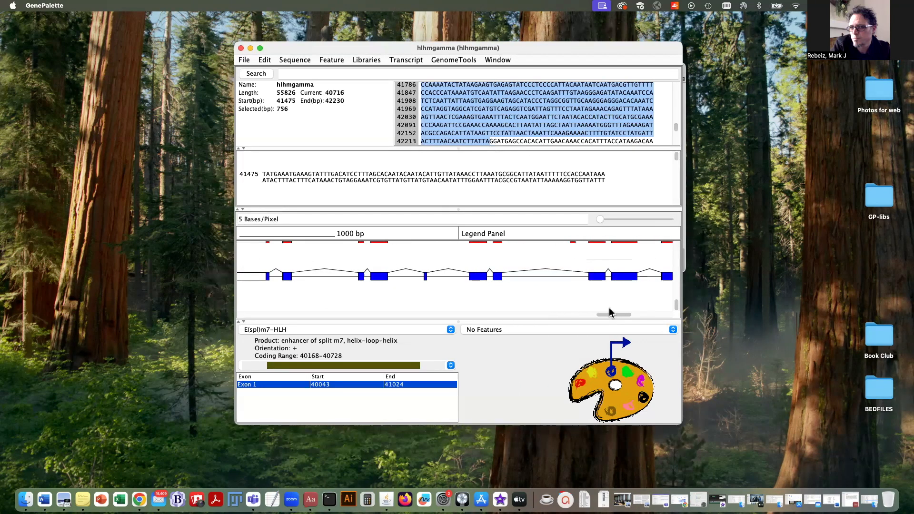
left_click_drag(361, 266, 376, 291)
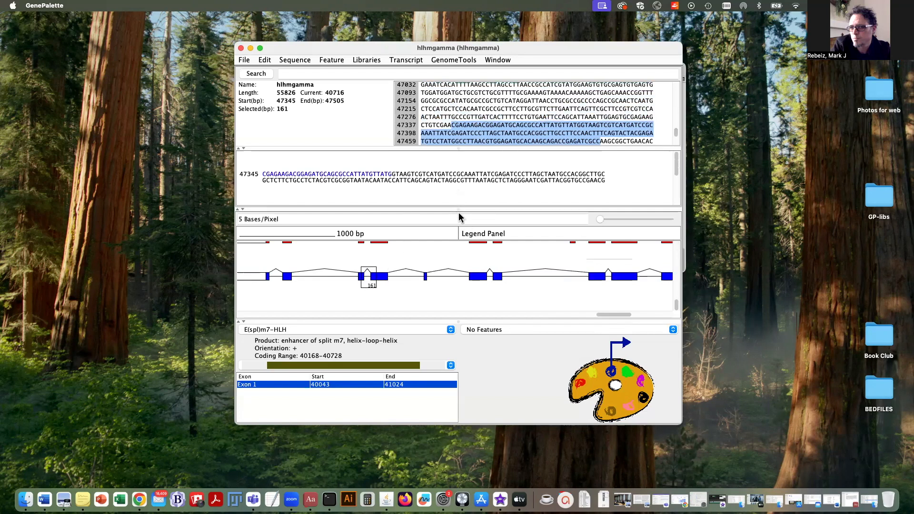
left_click_drag(459, 213, 464, 252)
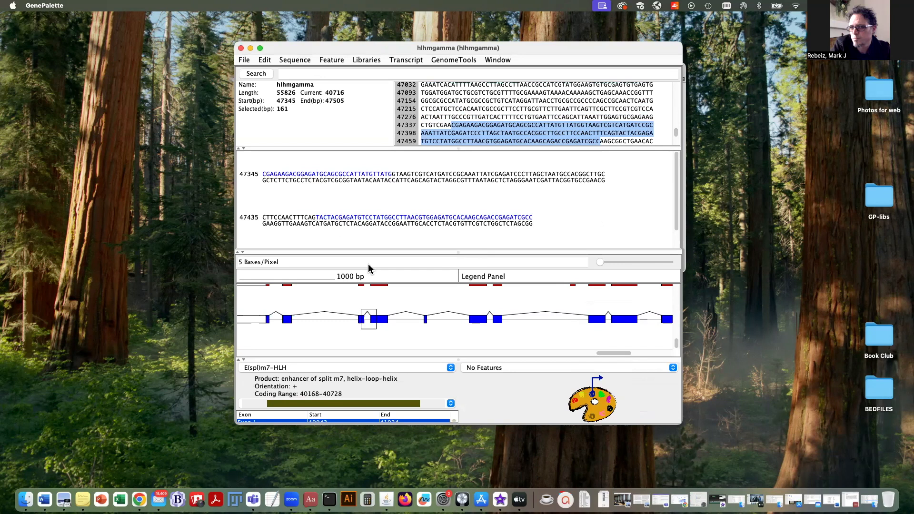
Select about 66 bp across the start of gro's coding sequence on the map and pick individual bases along its markup sequence
left_click_drag(613, 353, 589, 358)
scroll(585, 350, "right", 3)
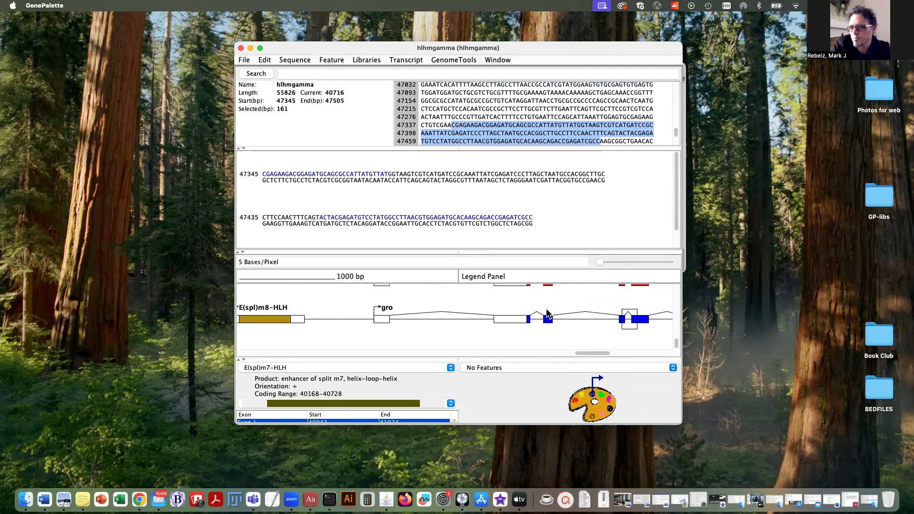
left_click(529, 329)
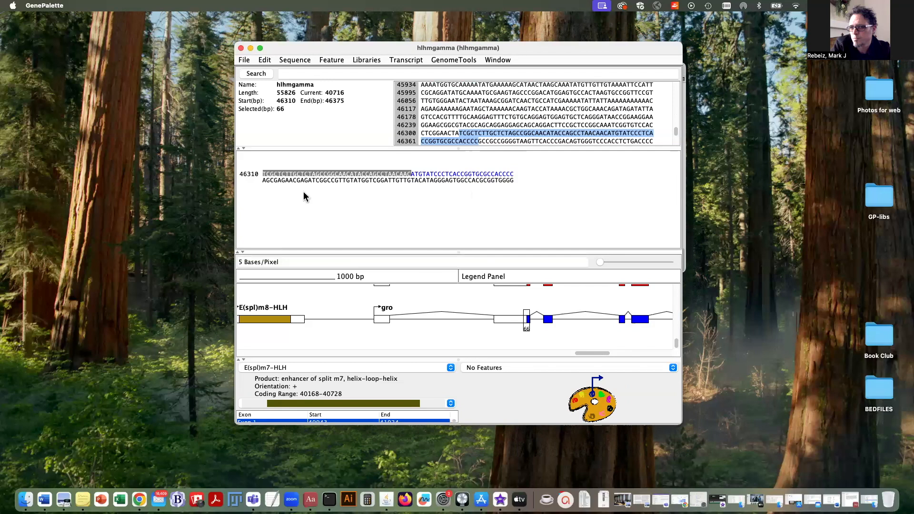
left_click(269, 184)
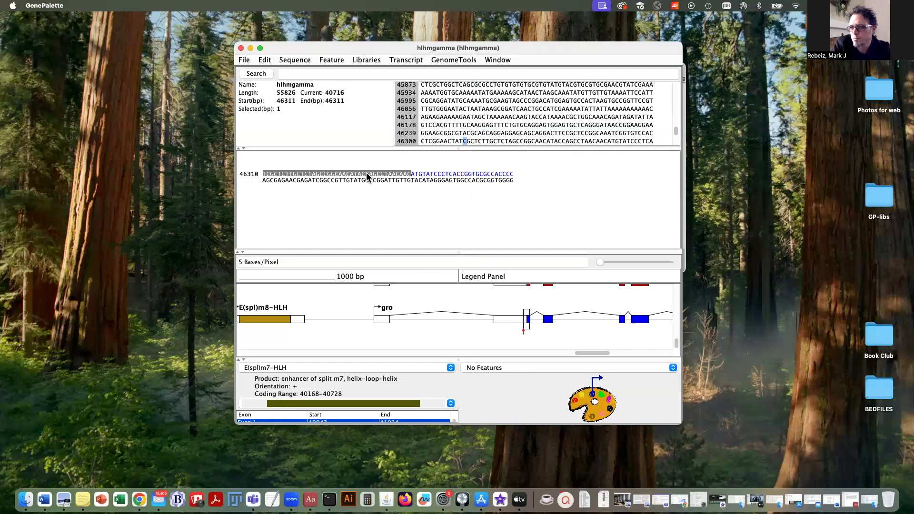
left_click(377, 184)
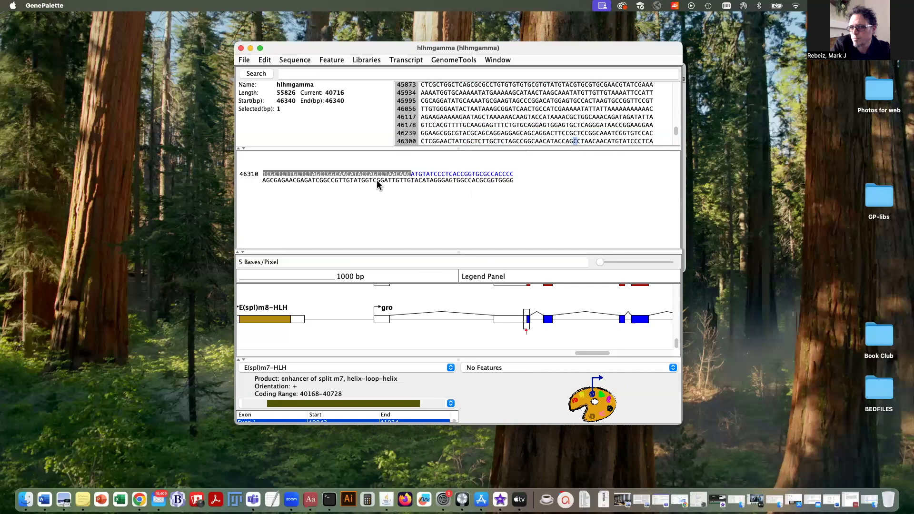
left_click(491, 182)
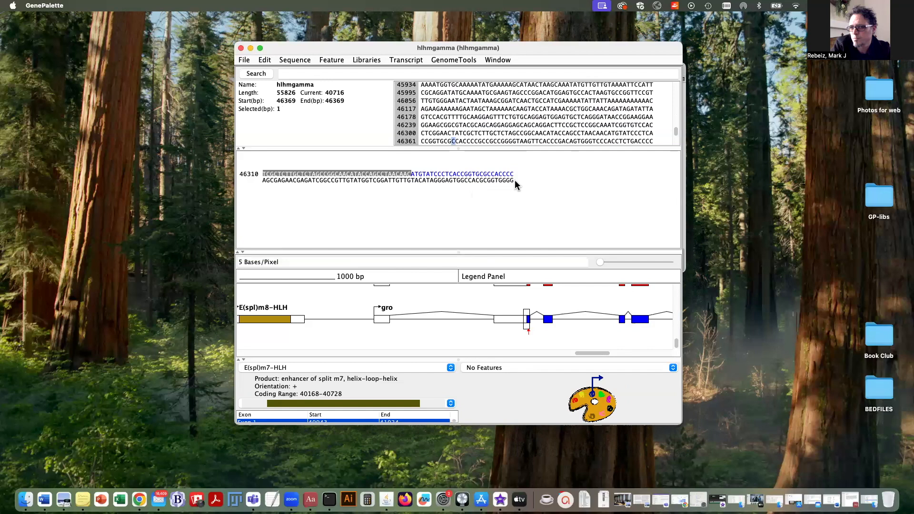
left_click(514, 183)
Add the Su(H) and PN E BOX features from the Tutorial Library to the sequence
left_click(367, 60)
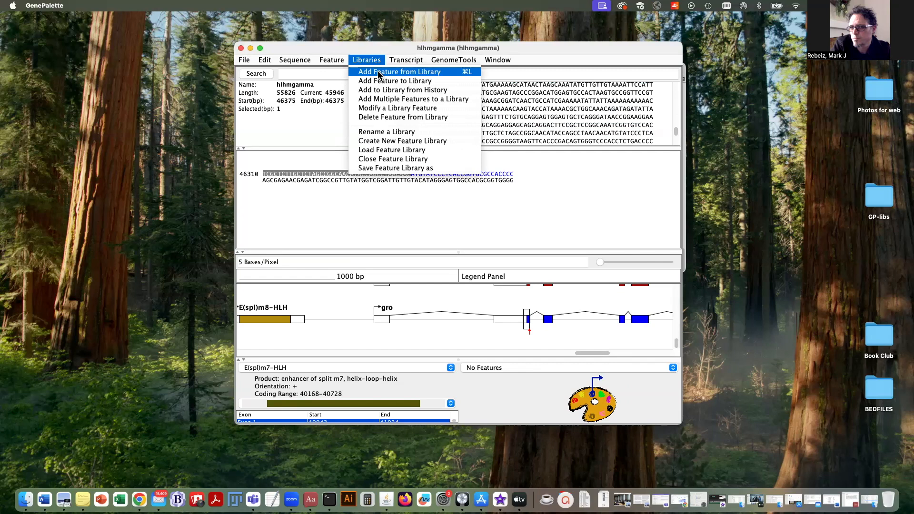
left_click(379, 73)
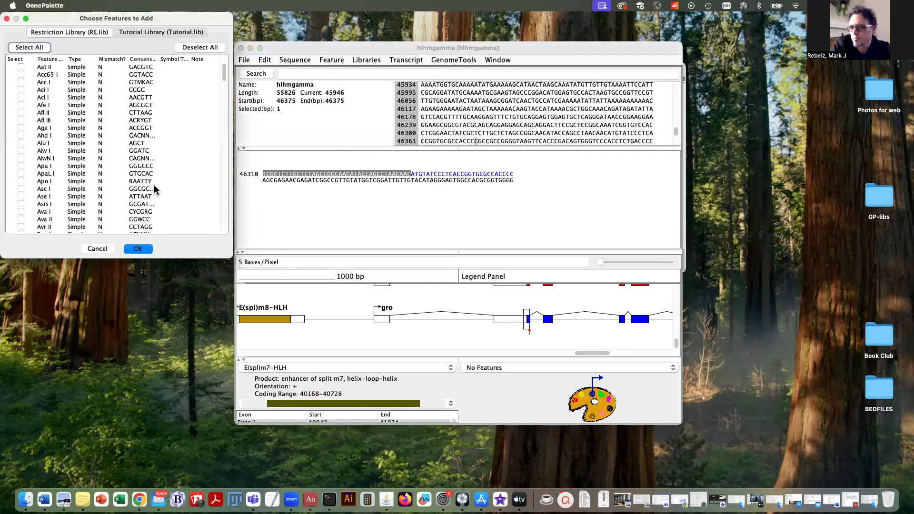
scroll(107, 160, "down", 20)
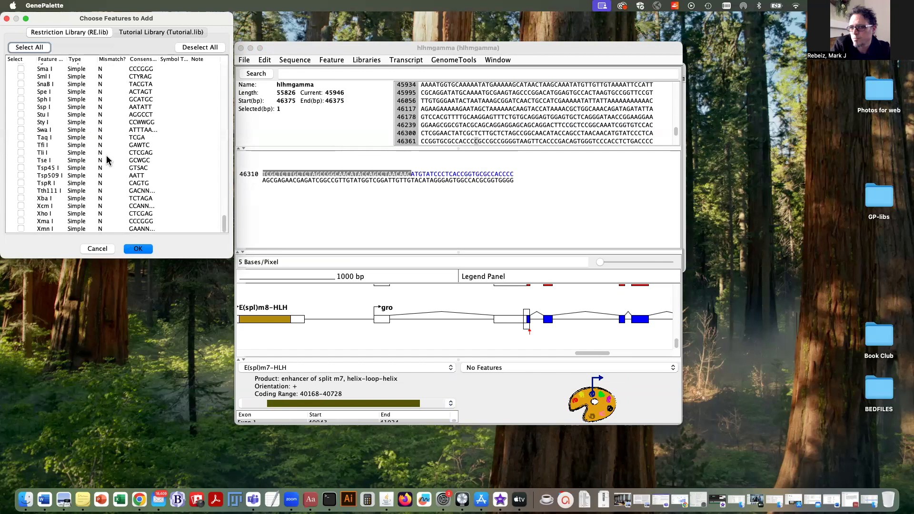
scroll(106, 160, "up", 1)
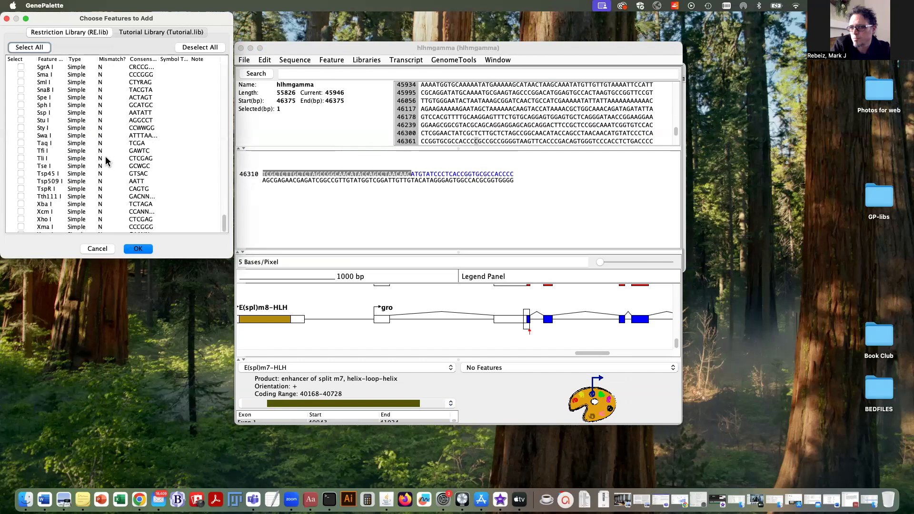
left_click(160, 37)
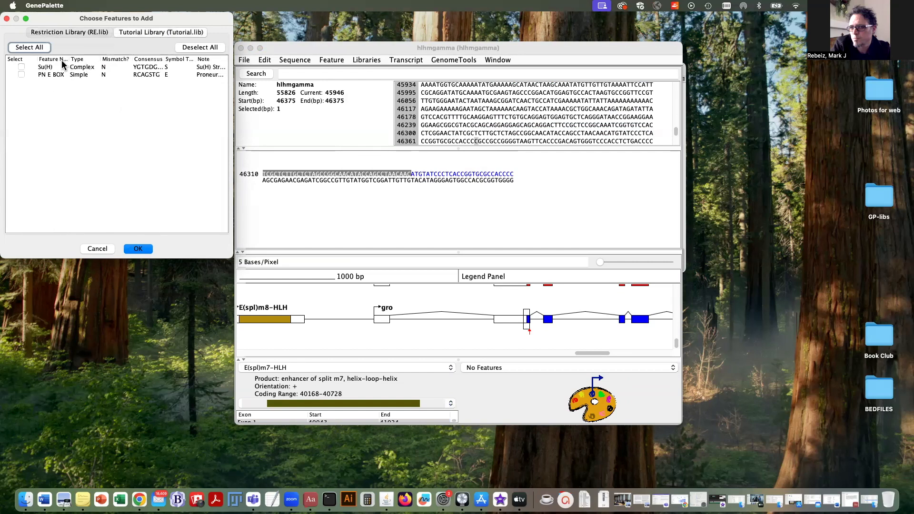
left_click(22, 67)
left_click(21, 75)
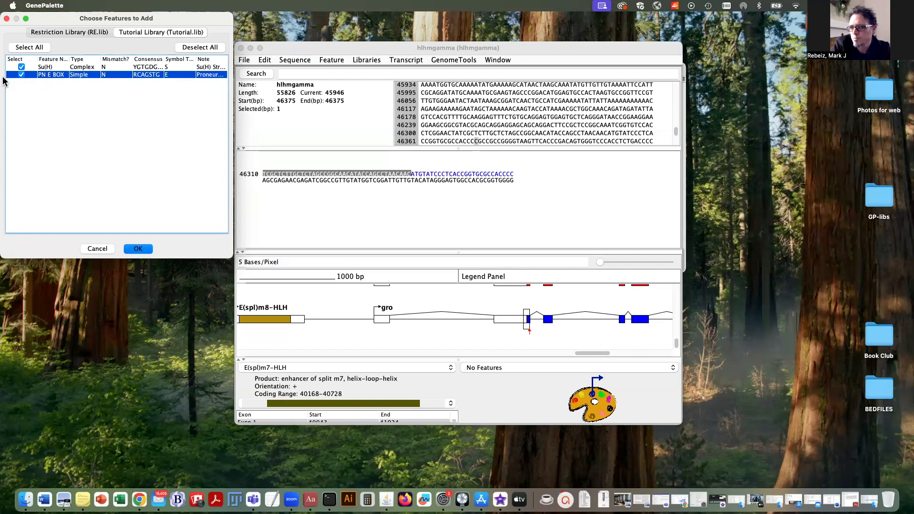
left_click(138, 249)
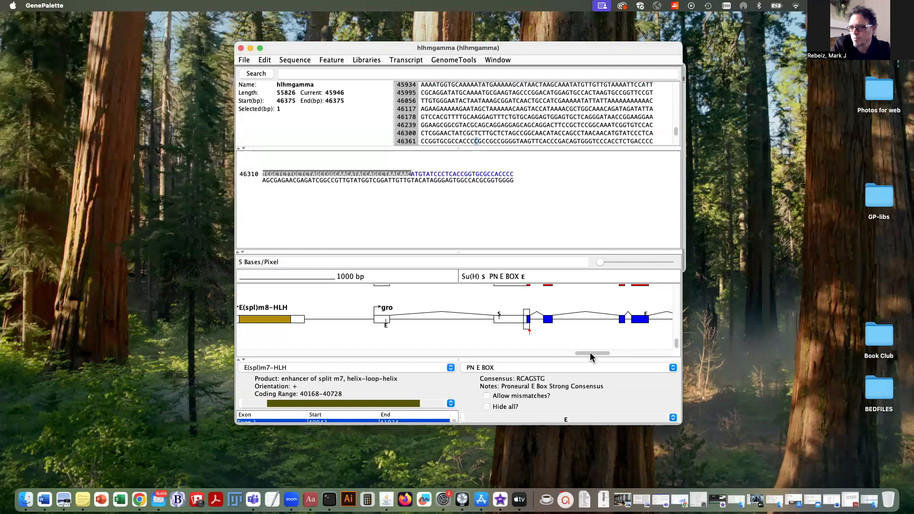
Inspect the Su(H) site in gro, then select a cluster of Su(H) and PN E BOX sites spanning about 536 bp and review its markup
left_click(498, 316)
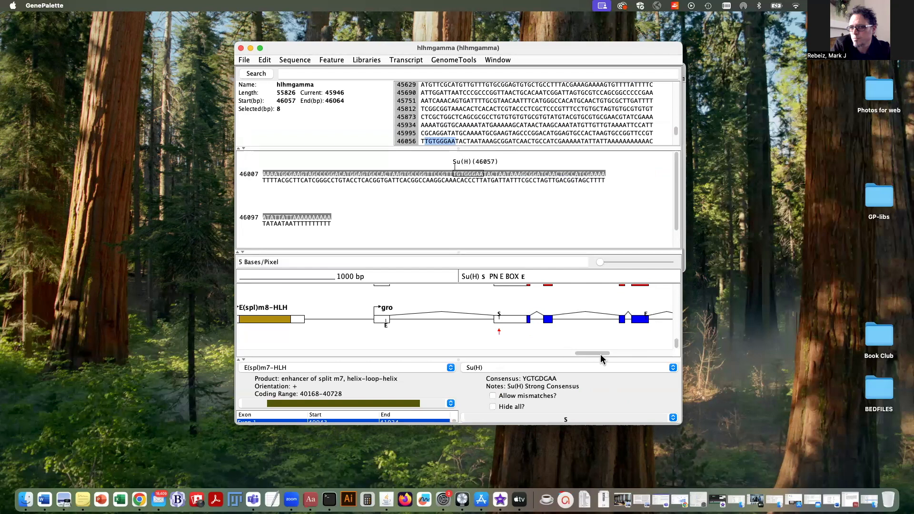
left_click_drag(600, 355, 332, 388)
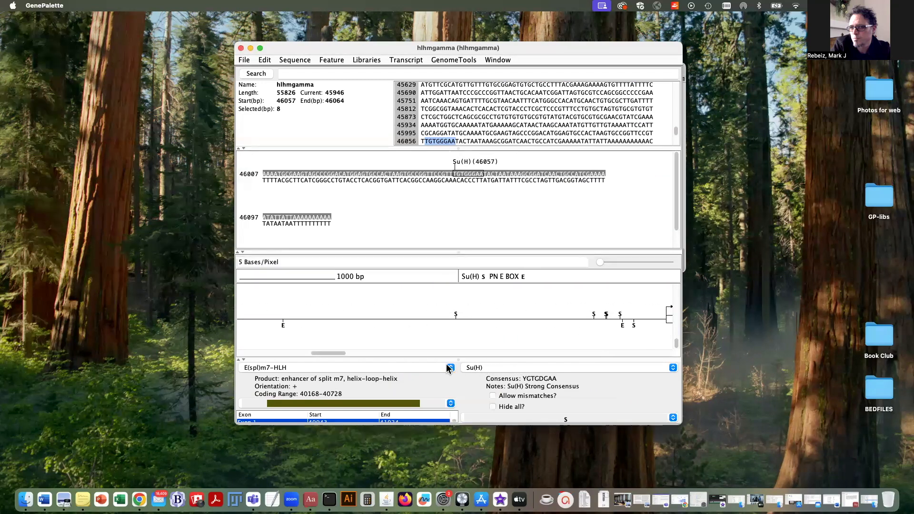
left_click_drag(593, 305, 644, 335)
scroll(553, 175, "down", 5)
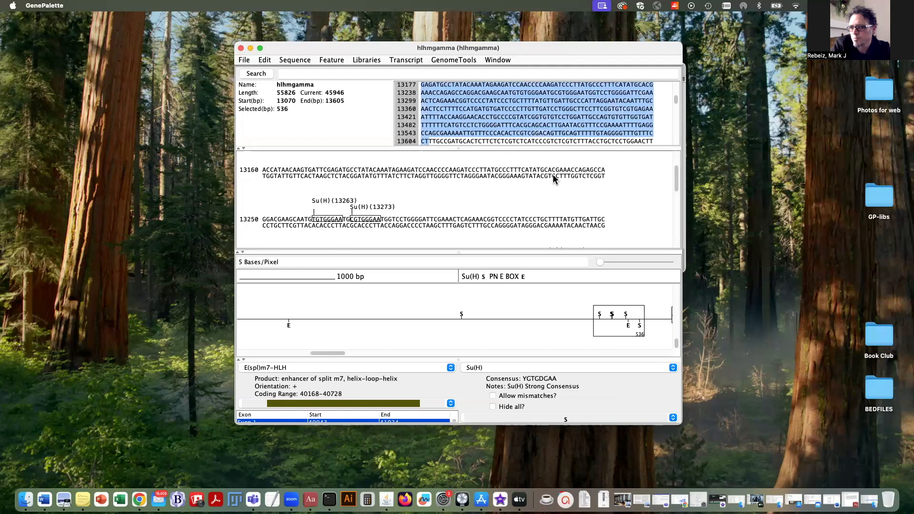
scroll(553, 175, "down", 3)
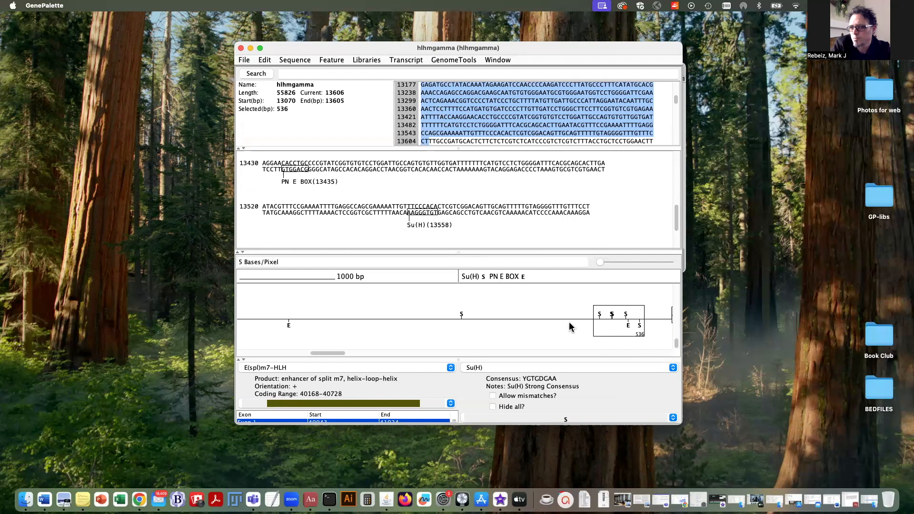
Select 22 bp at 12893–12914, just upstream of the Su(H) and PN E BOX cluster, and check its PCR primer stats
left_click_drag(333, 351, 348, 351)
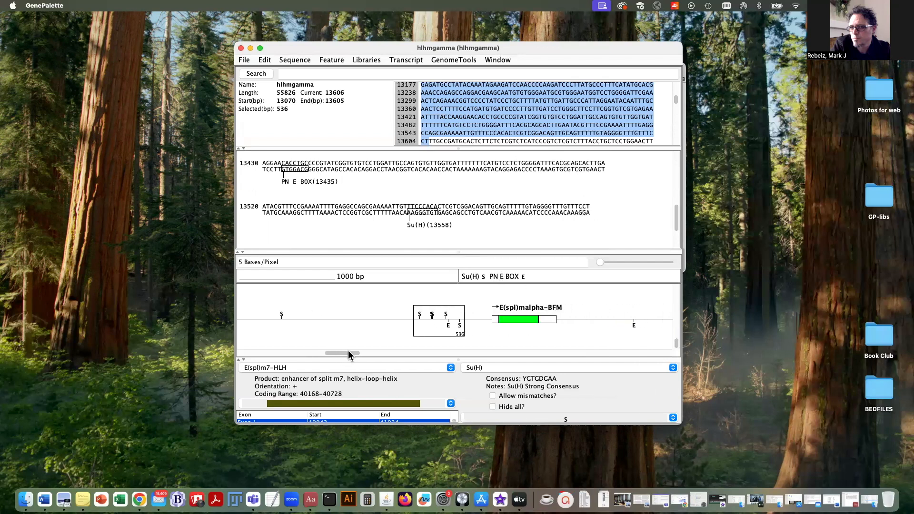
left_click_drag(404, 318, 407, 318)
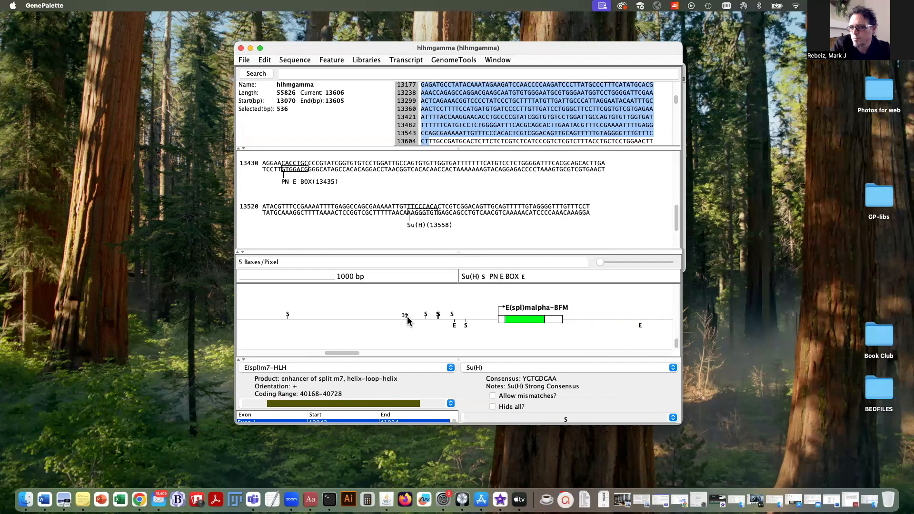
left_click_drag(502, 132, 584, 136)
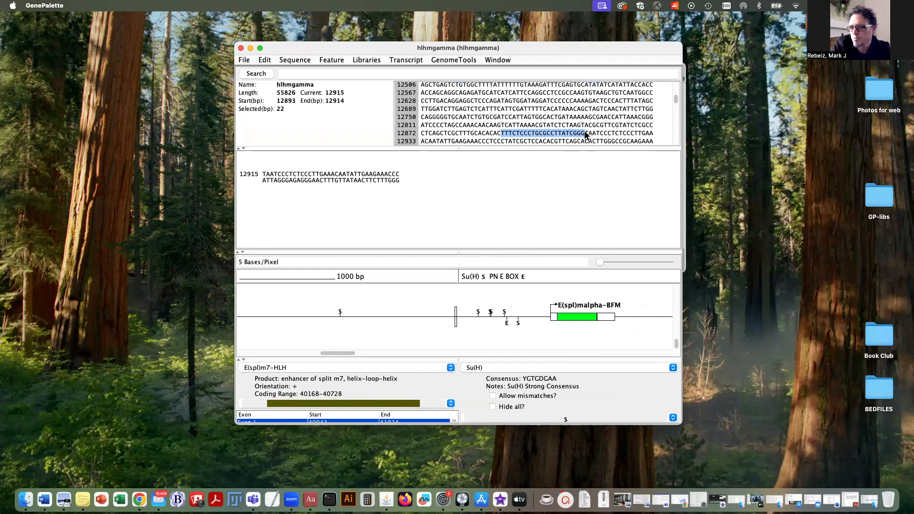
left_click(300, 61)
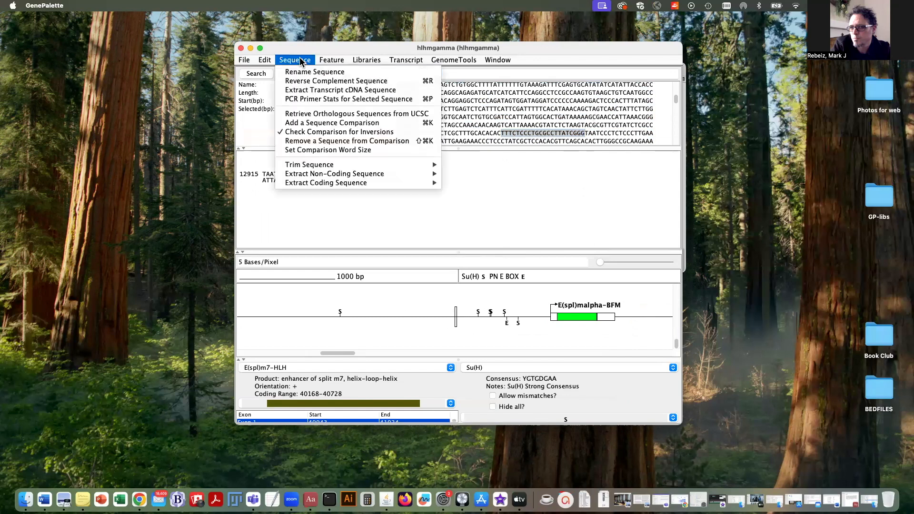
left_click(310, 99)
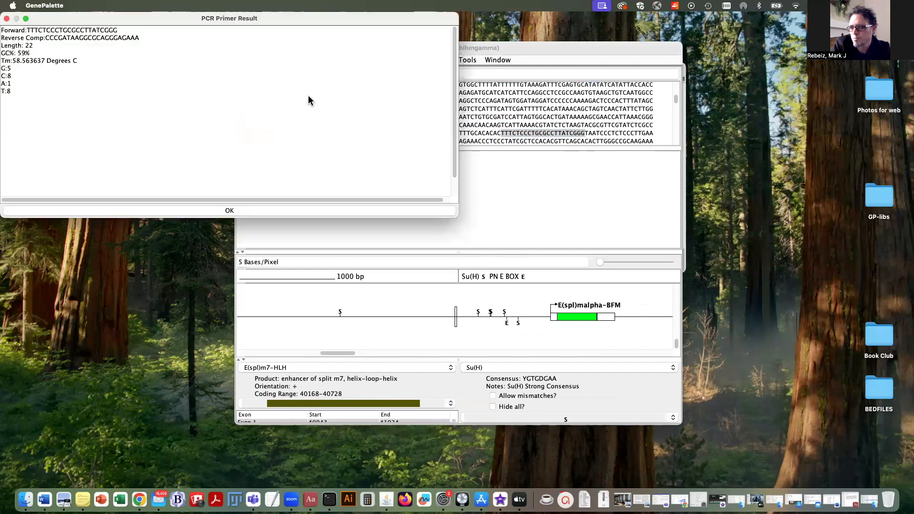
left_click_drag(263, 18, 664, 282)
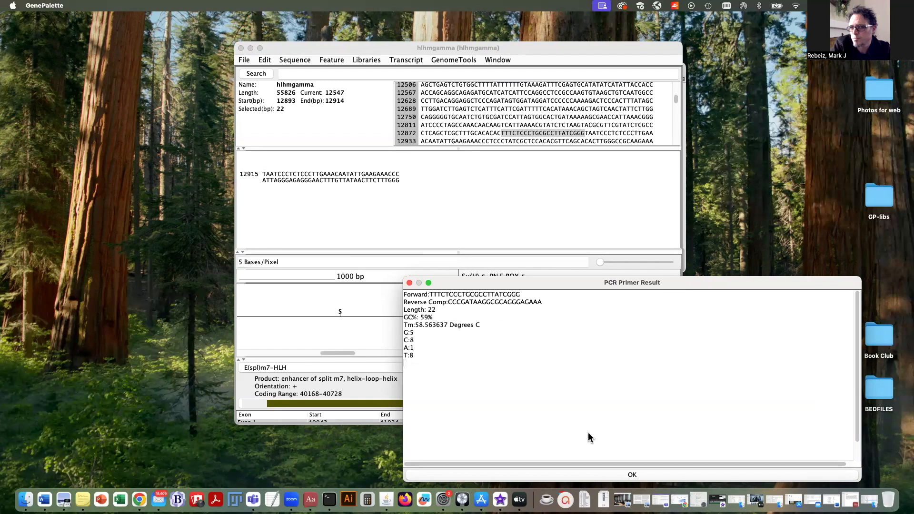
left_click(633, 474)
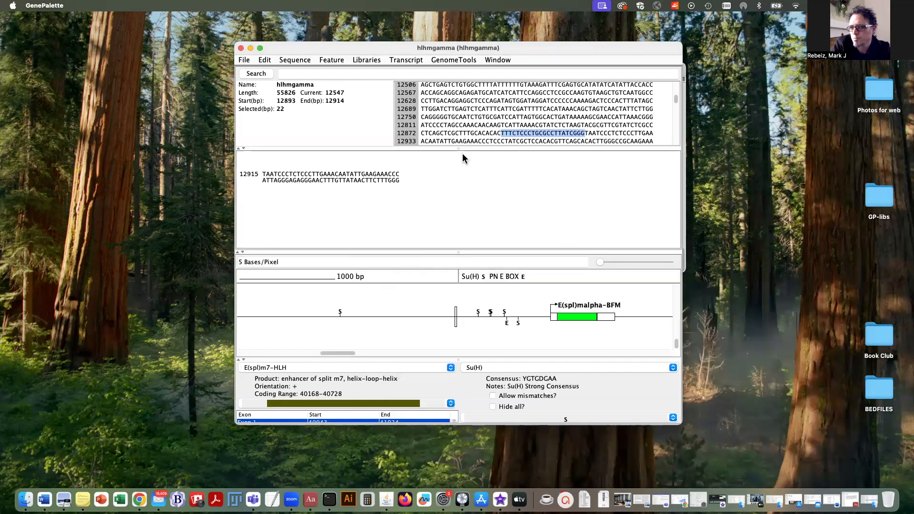
Select the 24 bp stretch at 12926–12949 and check its PCR primer stats for comparison
left_click_drag(456, 133, 533, 130)
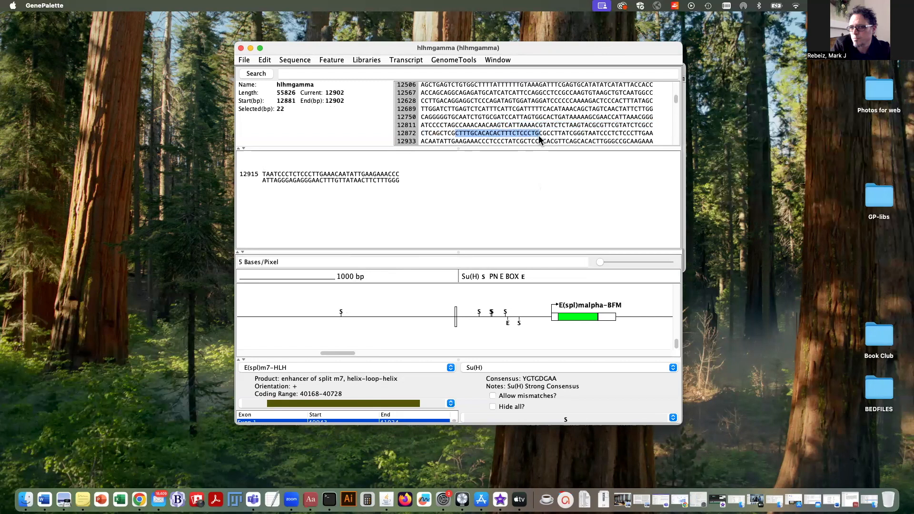
left_click_drag(459, 142, 622, 90)
left_click(487, 101)
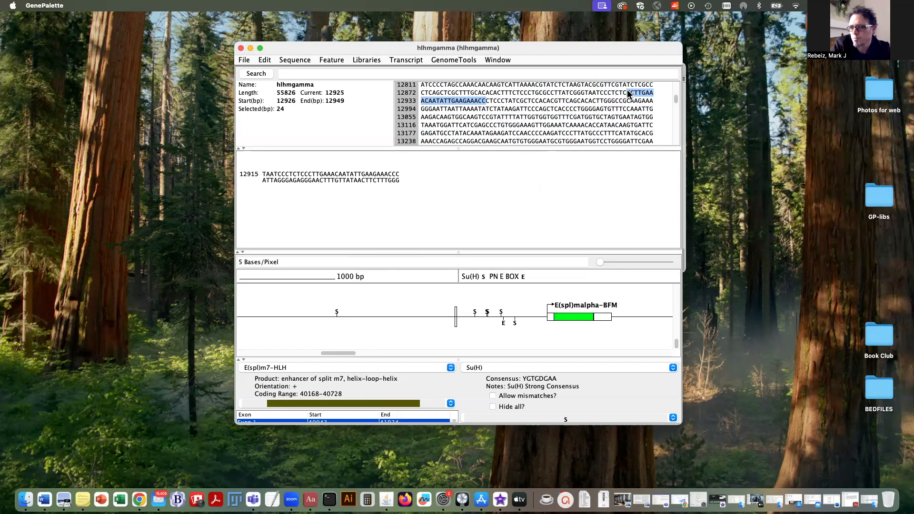
left_click(295, 60)
left_click(326, 96)
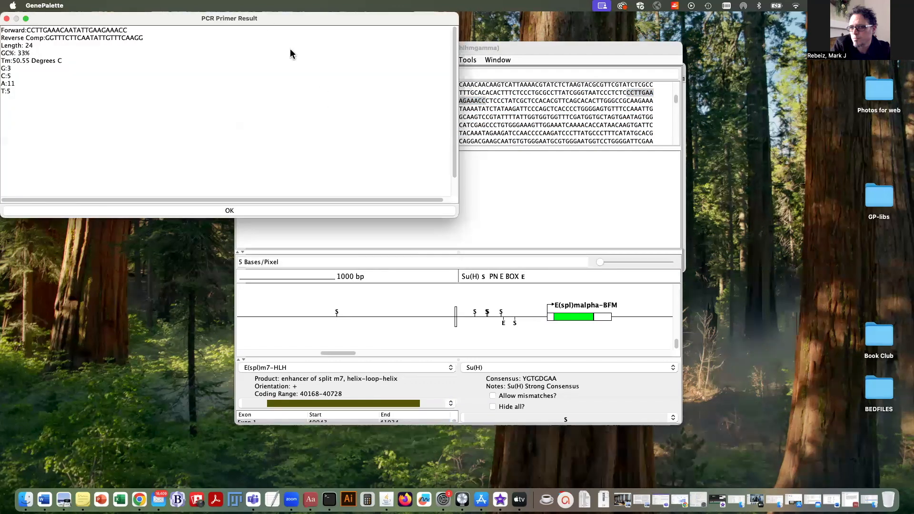
left_click_drag(264, 18, 542, 139)
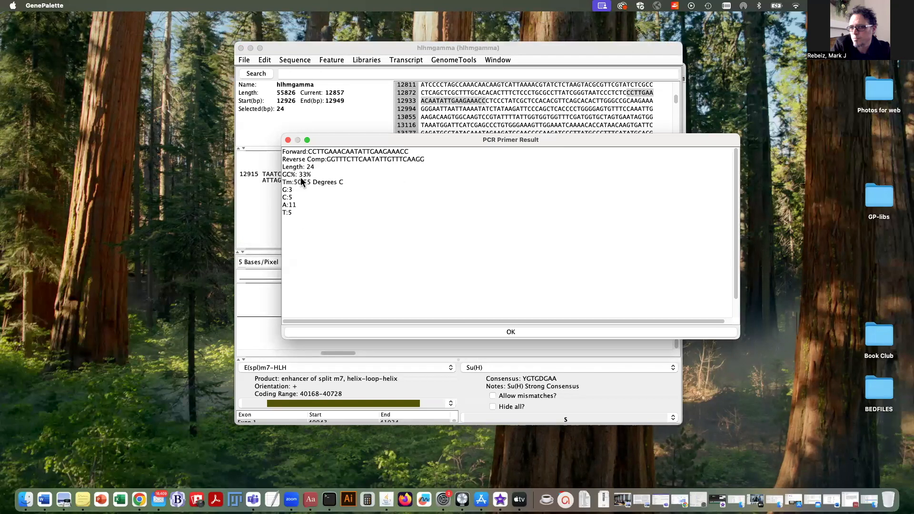
left_click(389, 332)
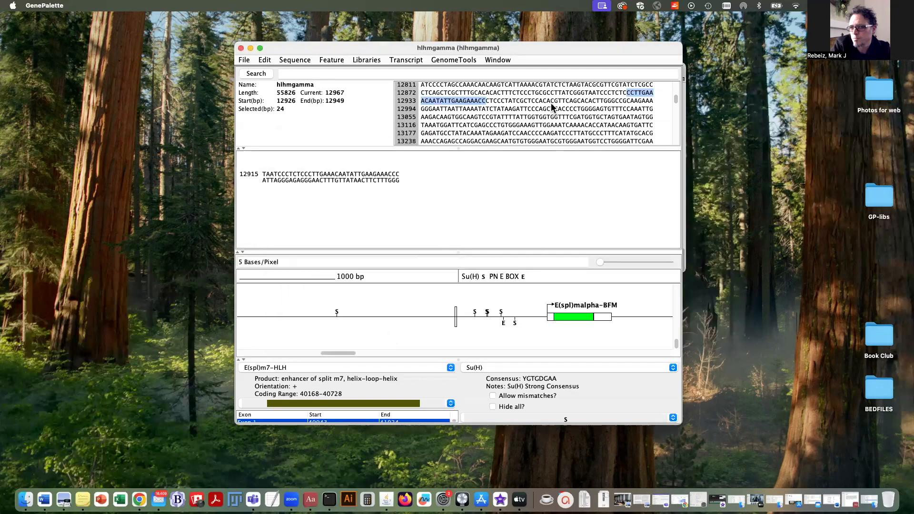
Select 22 bp at 12854–12875, run PCR primer stats on it, and copy the forward primer sequence
scroll(551, 103, "up", 3)
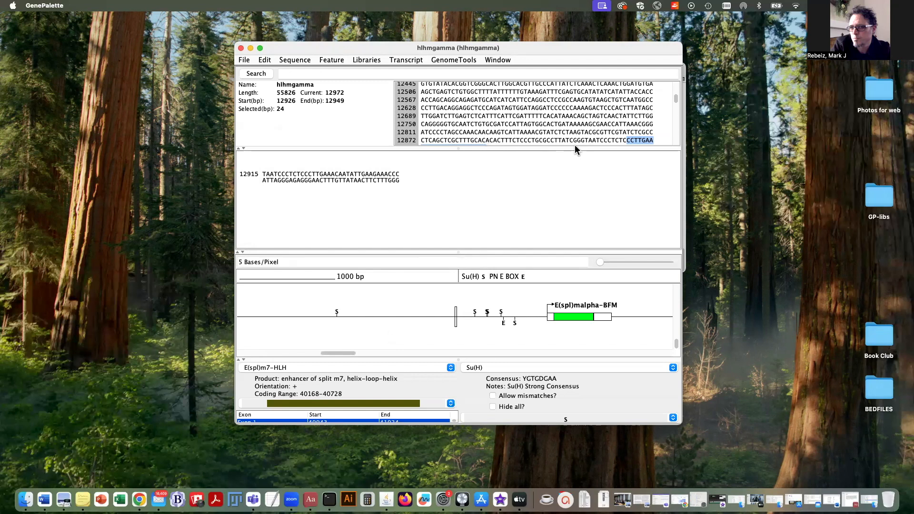
left_click_drag(587, 133, 440, 109)
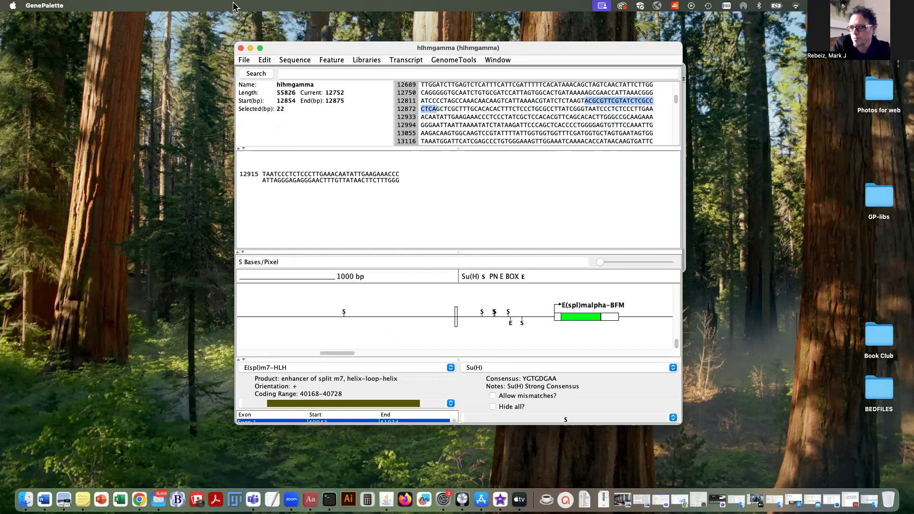
left_click(293, 59)
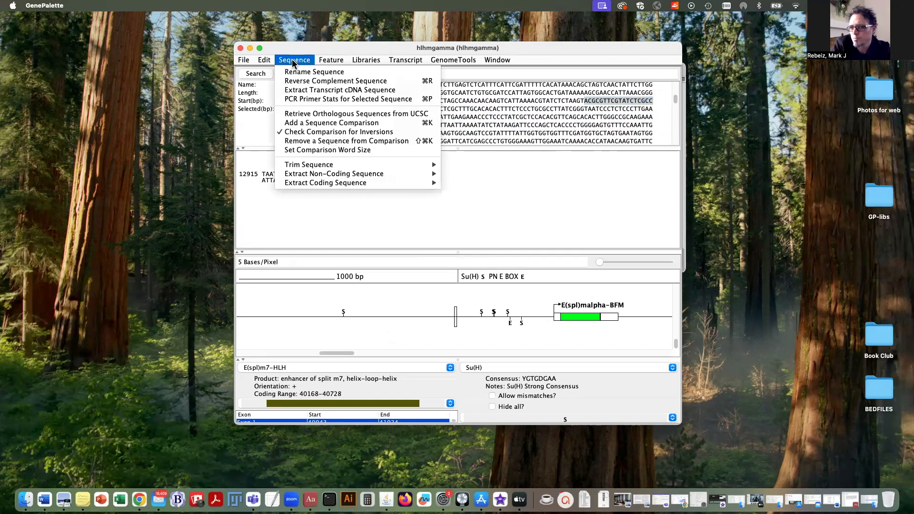
left_click(305, 98)
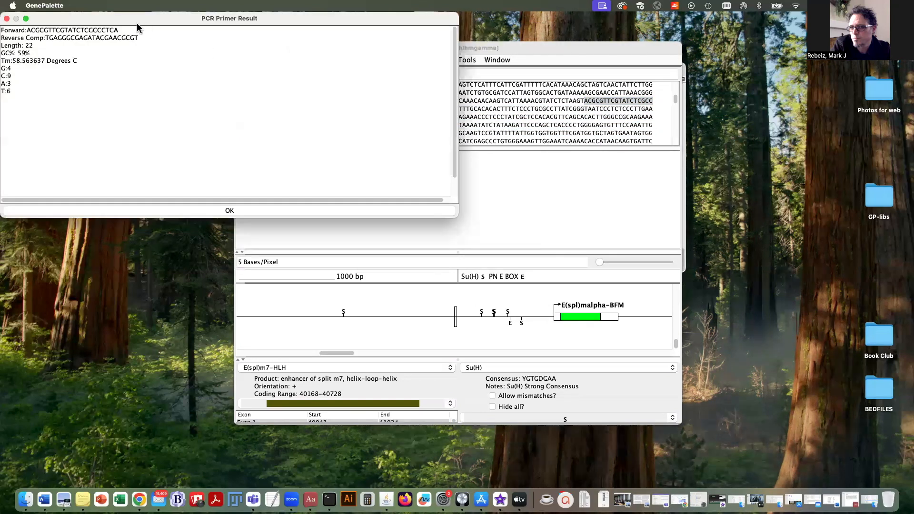
left_click_drag(138, 30, 26, 32)
key("super+c")
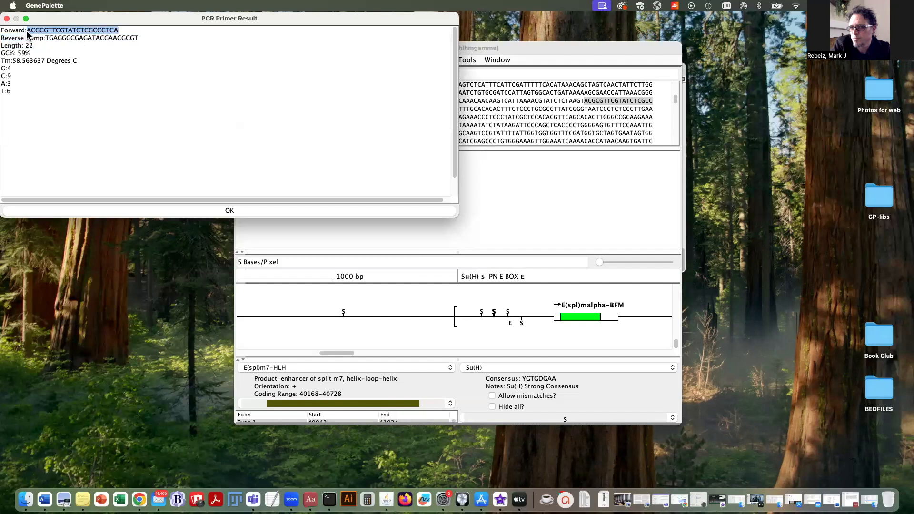
left_click(179, 212)
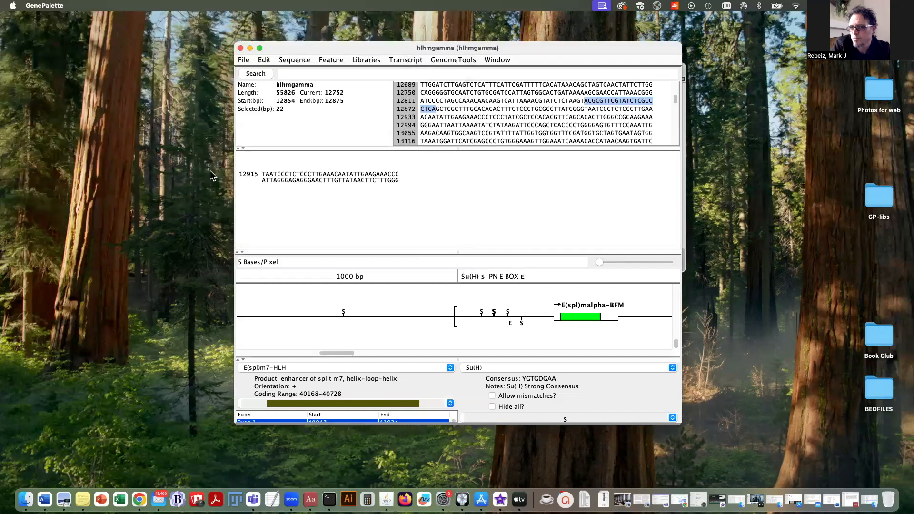
Add a feature named "my primer - forward" with the copied sequence ACGCGTTCGTATCTCGCCCTCA as its consensus
left_click(331, 60)
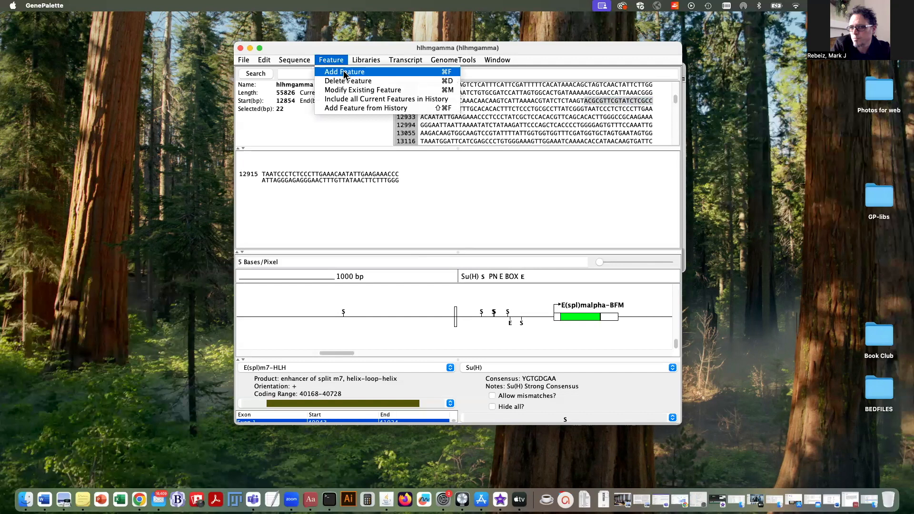
left_click(345, 72)
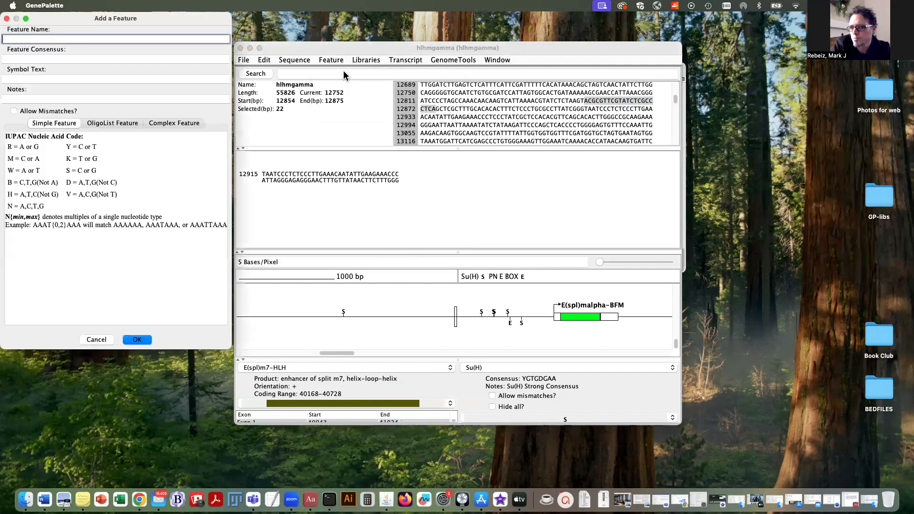
left_click(41, 56)
key("super+v")
left_click(62, 39)
type("my primer")
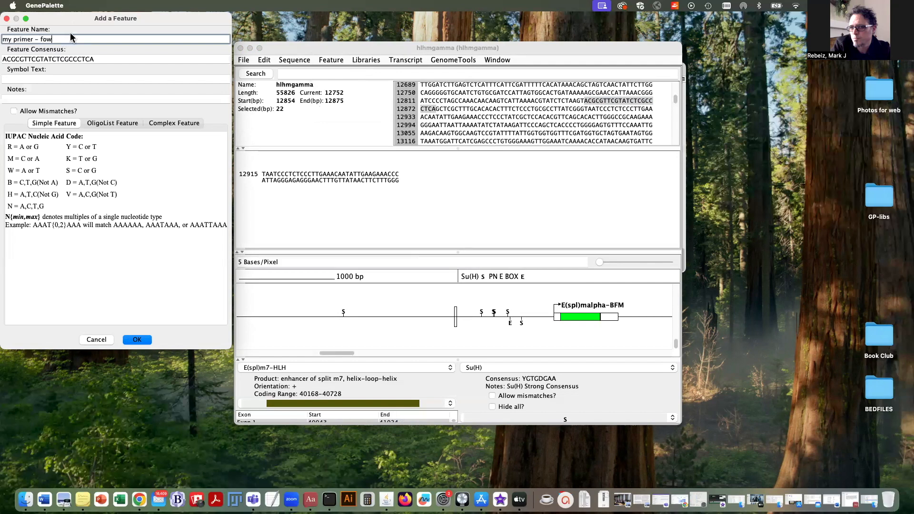
type(" - forward")
left_click(136, 341)
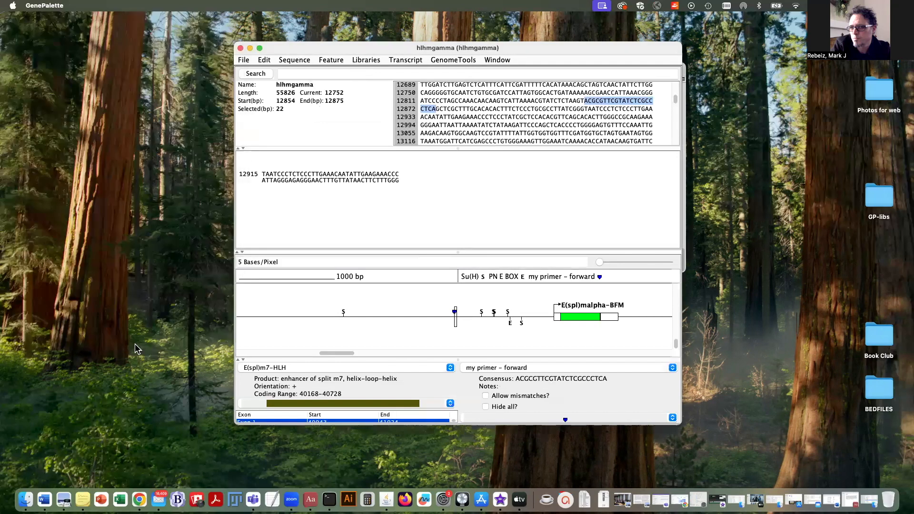
Select 22 bp at 13715–13736, between the site cluster and E(spl)malpha-BFM, run PCR primer stats, and copy the reverse complement
left_click(541, 320)
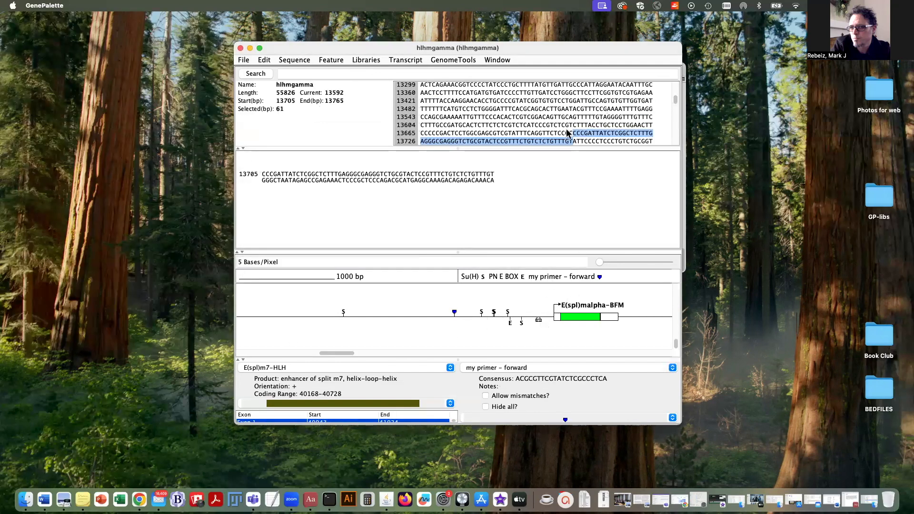
left_click(572, 134)
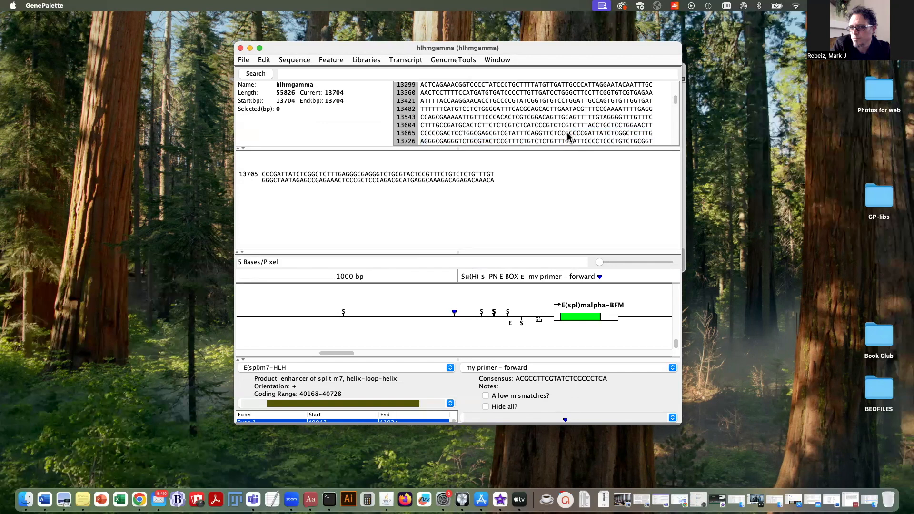
left_click_drag(610, 131, 463, 138)
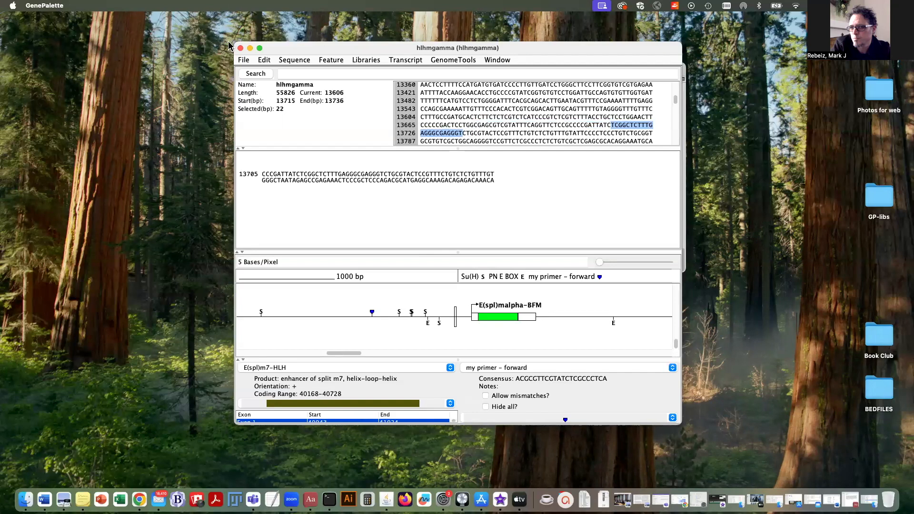
left_click(295, 60)
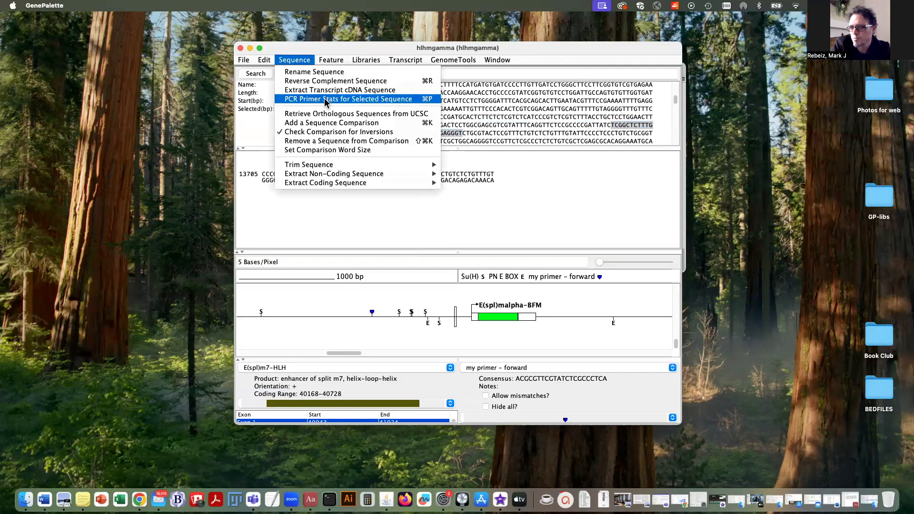
left_click(326, 99)
left_click_drag(140, 38, 46, 38)
key("cmd+c")
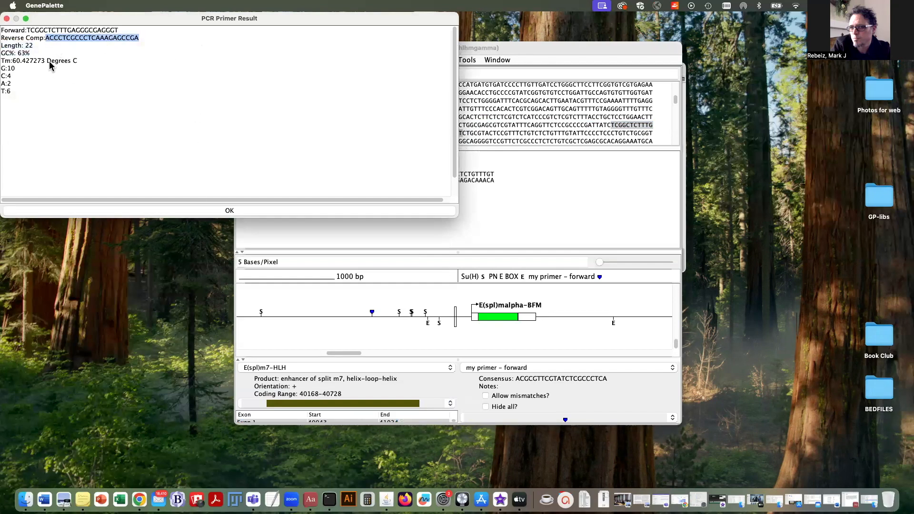
left_click(204, 212)
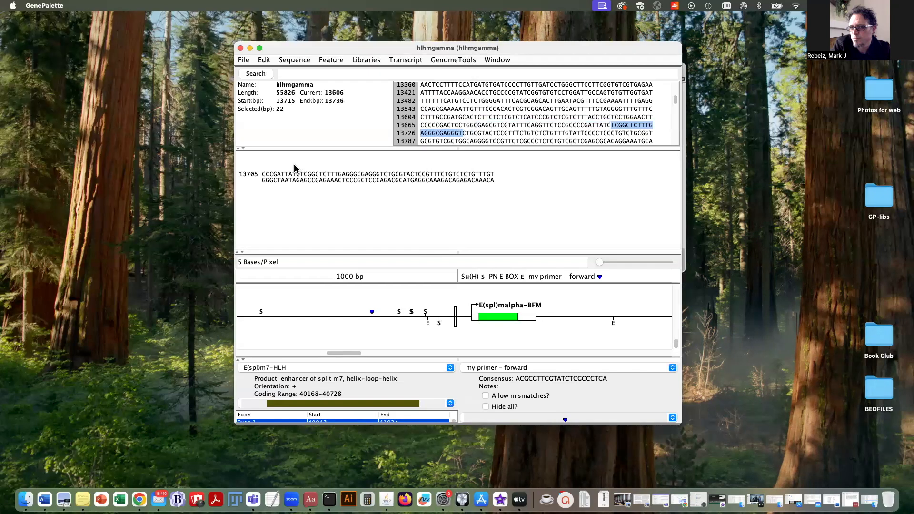
Add a feature named "my primer - rev" with the copied sequence ACCCTCGCCCTCAAAGAGCCGA as its consensus
left_click(339, 60)
left_click(343, 79)
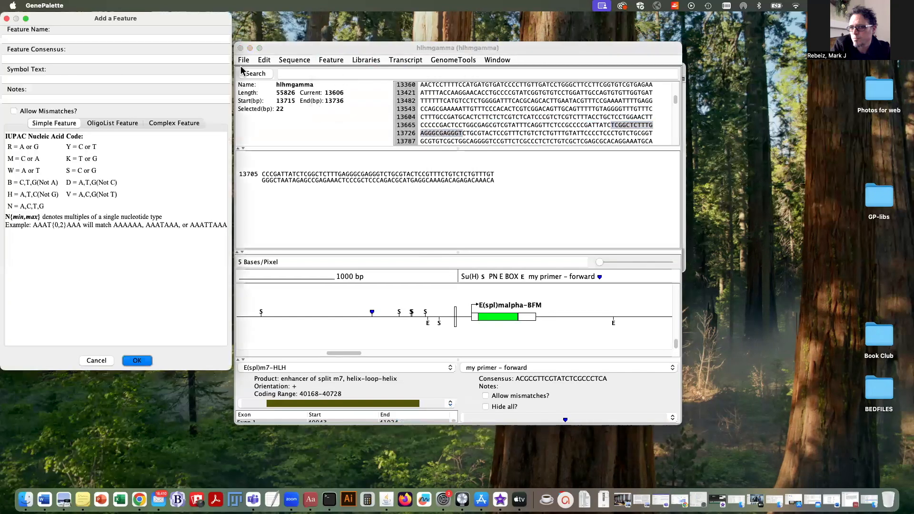
left_click(84, 39)
type("my primer")
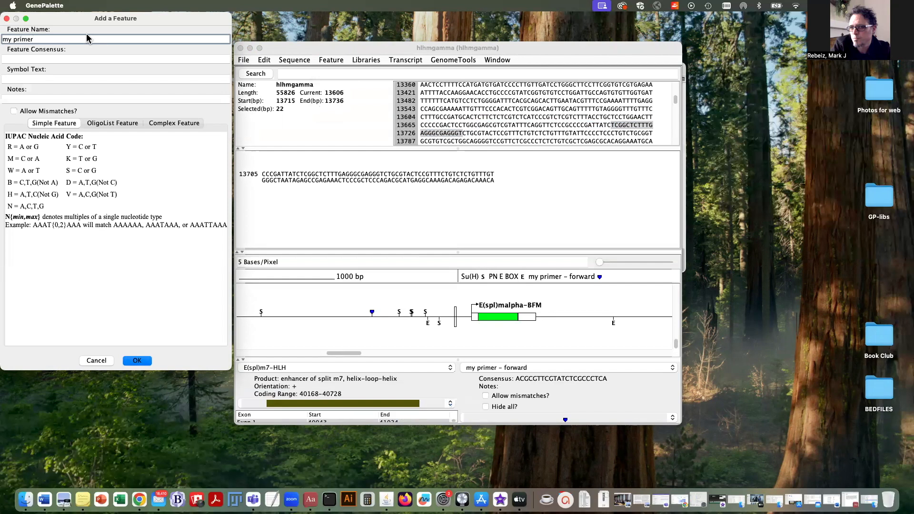
type(" - rev")
left_click(97, 59)
key("cmd+v")
left_click(137, 361)
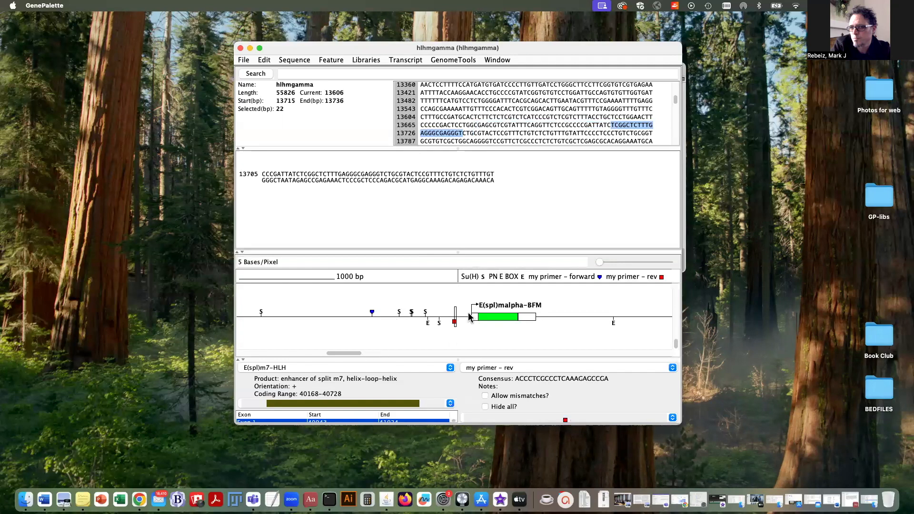
left_click_drag(599, 265, 602, 262)
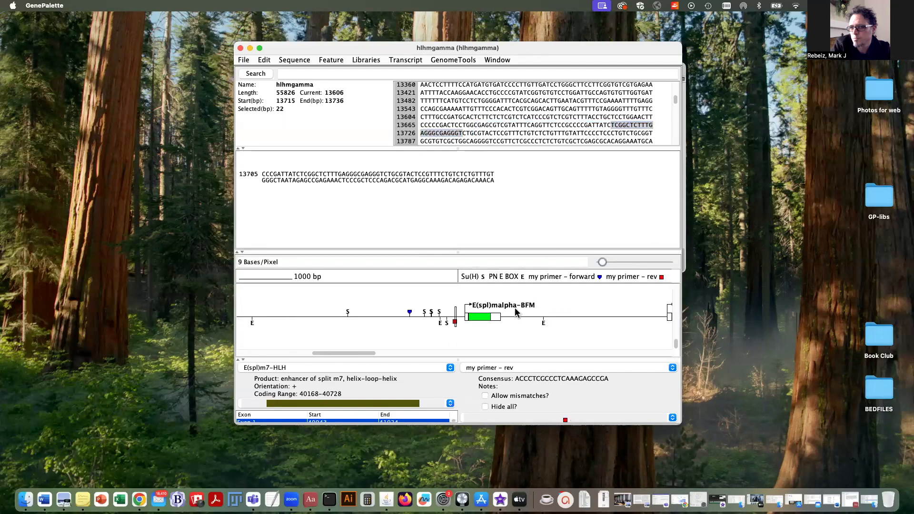
Look up the available options for extracting a coding sequence
left_click(245, 60)
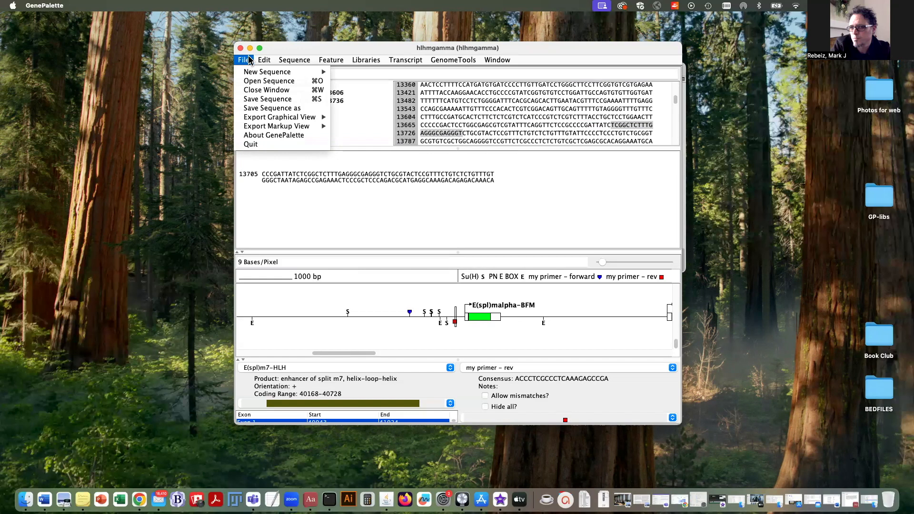
mouse_move(294, 59)
mouse_move(333, 183)
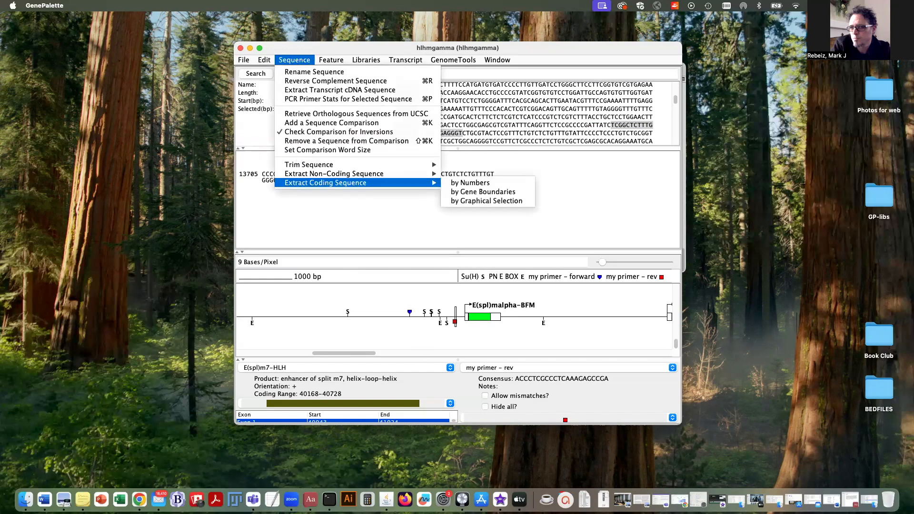